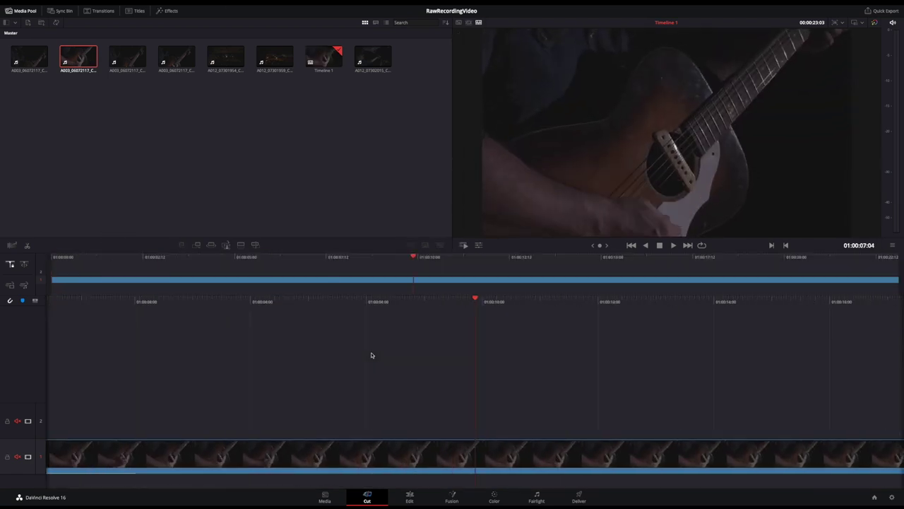
Add the fourth guitar clip and the A012_07301959 night-driving clip to the timeline, each on a new track above the existing clip
{"action": "left_click_drag", "start_coordinate": [177, 62], "coordinate": [427, 377]}
{"action": "key", "text": "space"}
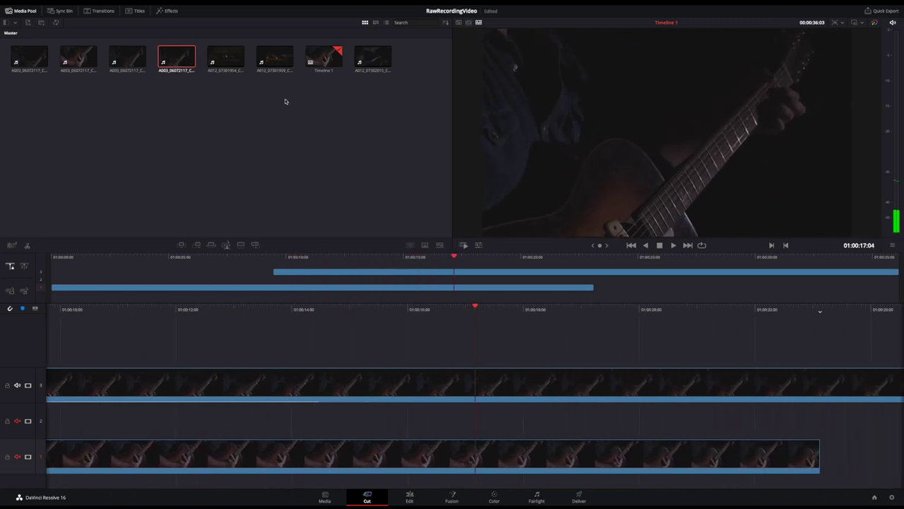
{"action": "left_click_drag", "start_coordinate": [277, 59], "coordinate": [640, 334]}
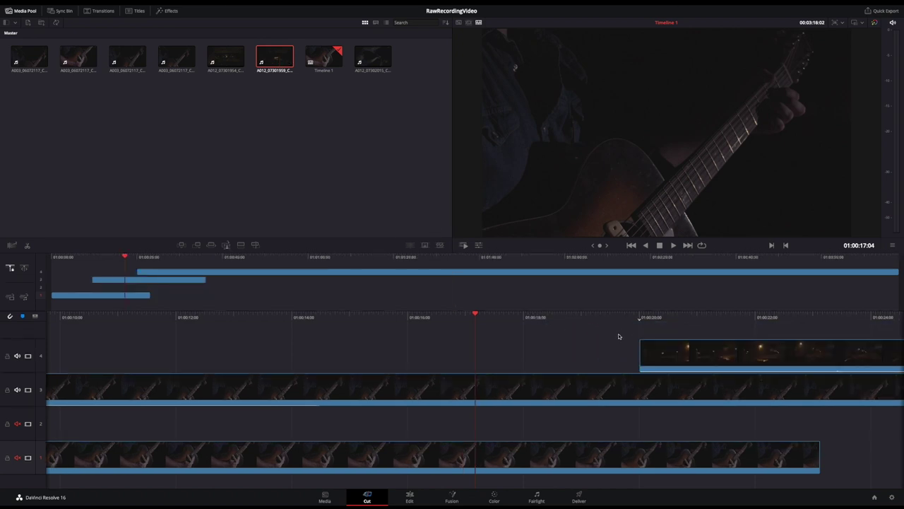
{"action": "left_click_drag", "start_coordinate": [742, 326], "coordinate": [616, 328]}
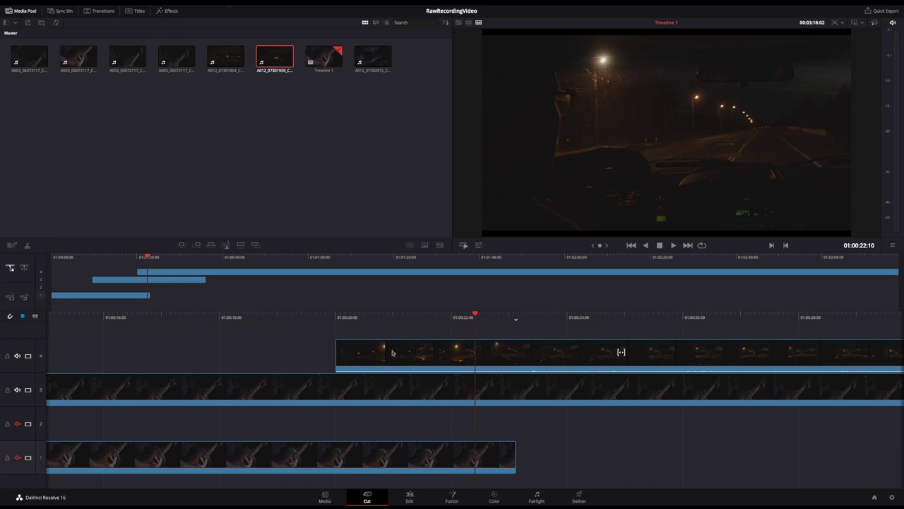
{"action": "left_click", "coordinate": [280, 347]}
Switch to the Color page and set the first guitar clip's Camera Raw decoding to use Clip settings
{"action": "left_click", "coordinate": [495, 498]}
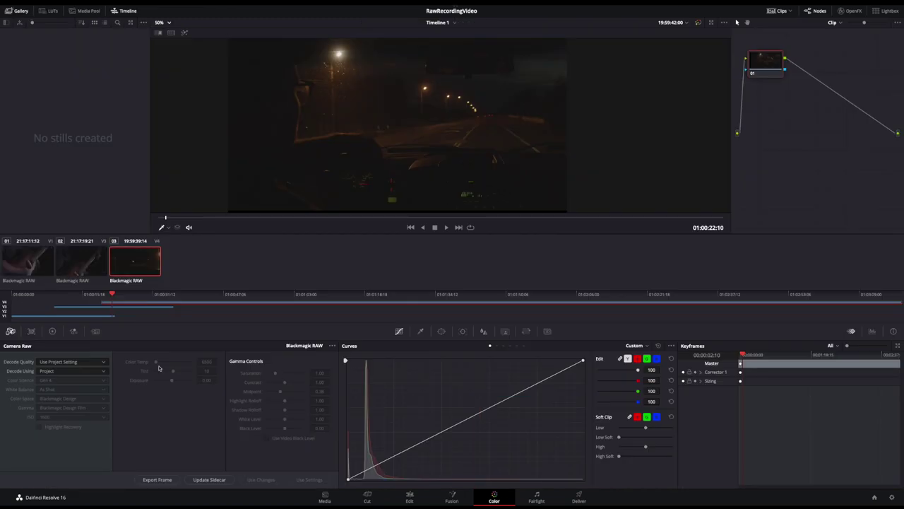
{"action": "left_click", "coordinate": [38, 270]}
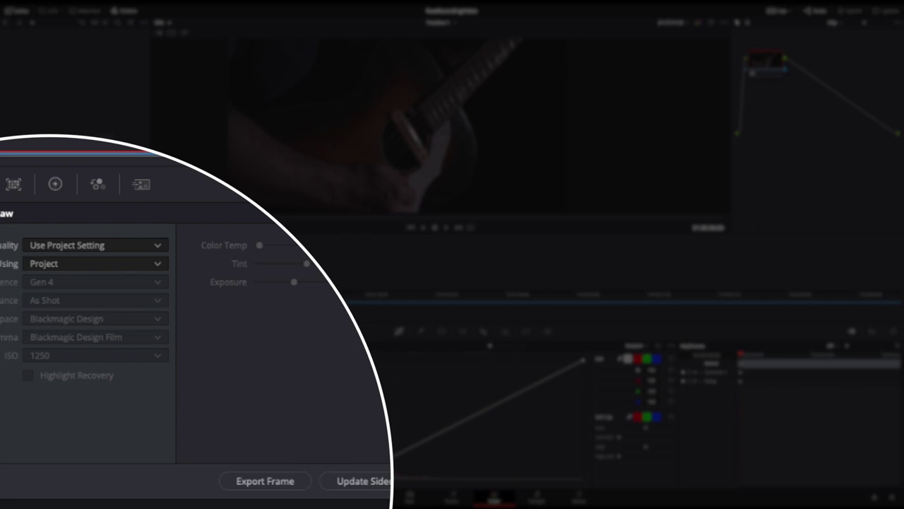
{"action": "left_click", "coordinate": [125, 264]}
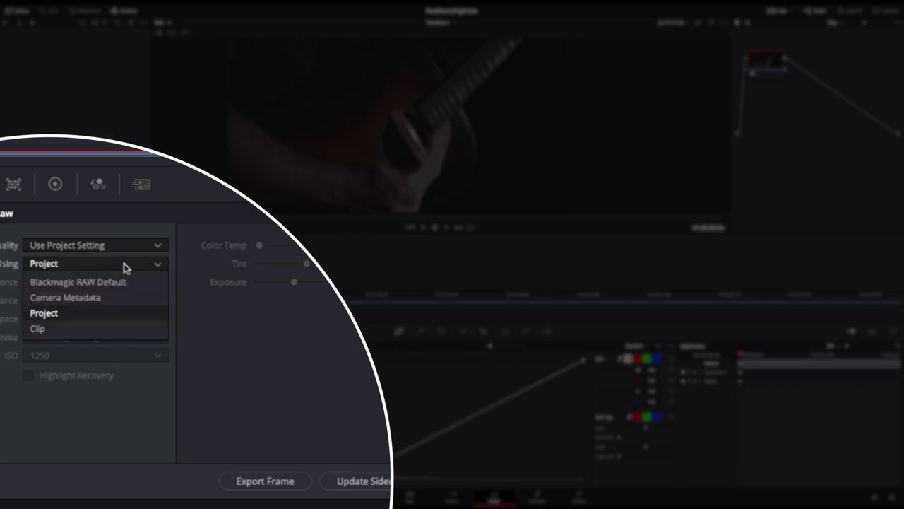
{"action": "left_click", "coordinate": [114, 329]}
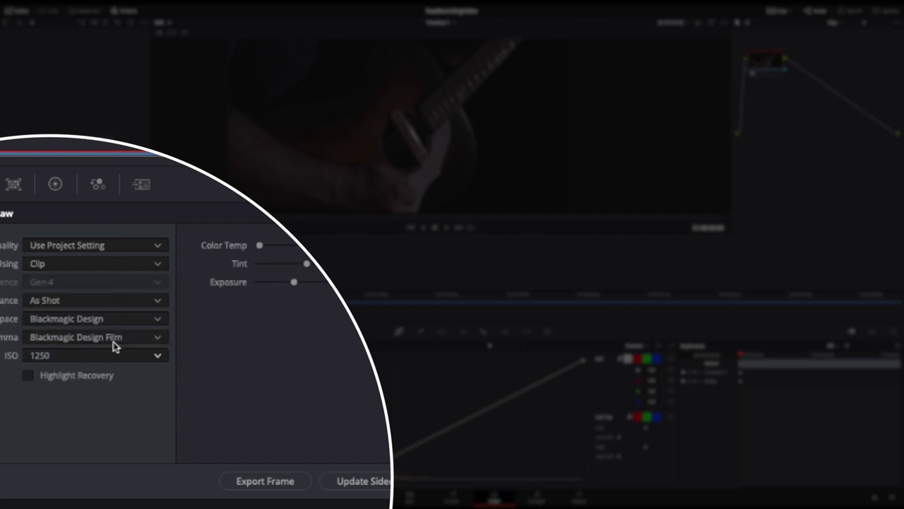
Examine the White Balance, Color Space, Gamma and ISO options available for the first guitar clip's raw decoding
{"action": "left_click", "coordinate": [135, 305]}
{"action": "left_click", "coordinate": [135, 305]}
{"action": "left_click", "coordinate": [136, 322]}
{"action": "left_click", "coordinate": [136, 322]}
{"action": "left_click", "coordinate": [136, 337]}
{"action": "left_click", "coordinate": [136, 337]}
{"action": "left_click", "coordinate": [129, 355]}
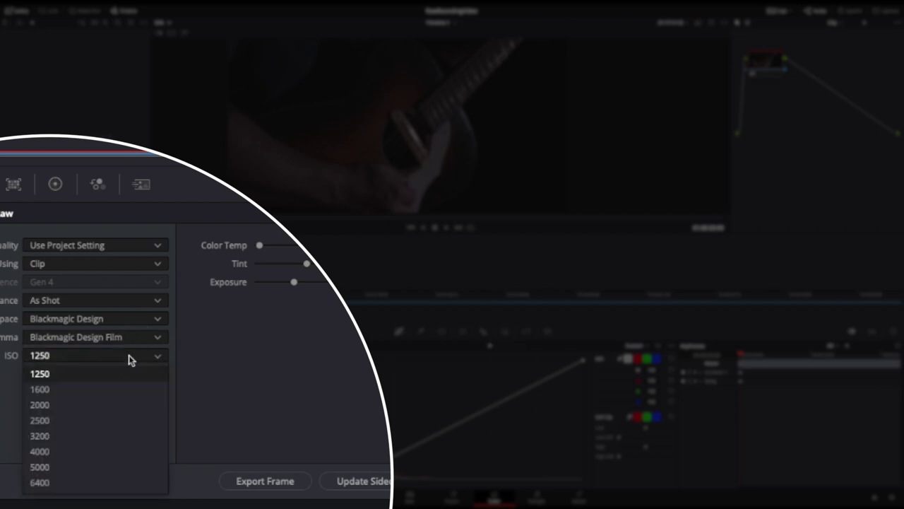
{"action": "left_click", "coordinate": [128, 355]}
Set the first guitar clip's ISO to 3200 and adjust its exposure to 0.82
{"action": "left_click", "coordinate": [129, 355]}
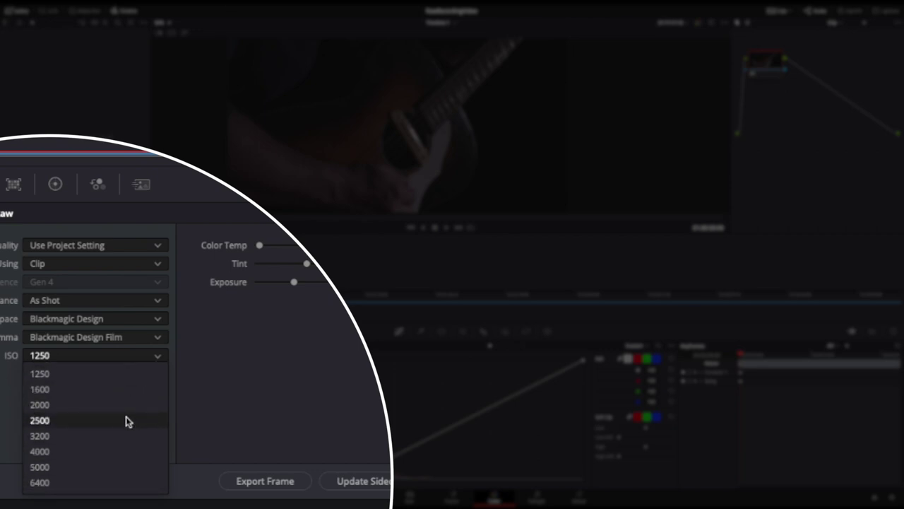
{"action": "left_click", "coordinate": [122, 441]}
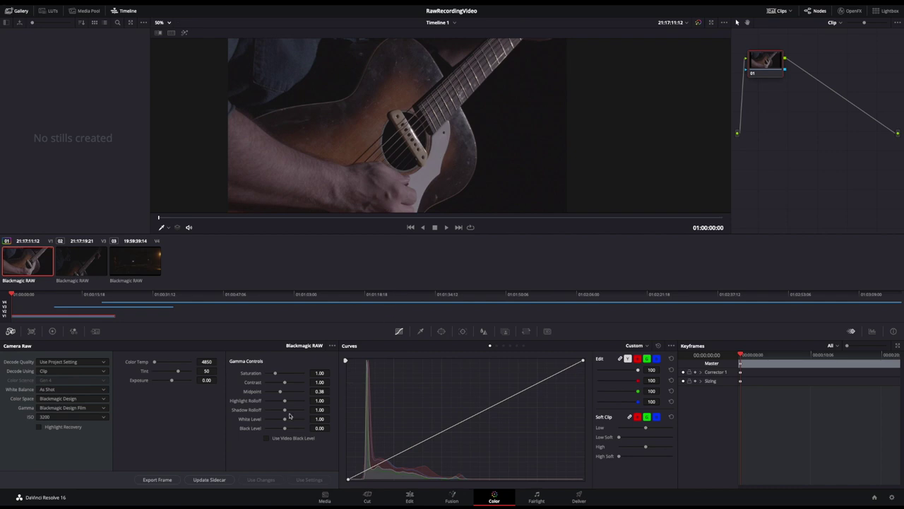
{"action": "left_click", "coordinate": [172, 381]}
{"action": "mouse_move", "coordinate": [172, 381]}
{"action": "left_mouse_down"}
{"action": "mouse_move", "coordinate": [201, 380]}
{"action": "mouse_move", "coordinate": [173, 381]}
{"action": "mouse_move", "coordinate": [183, 380]}
{"action": "left_mouse_up"}
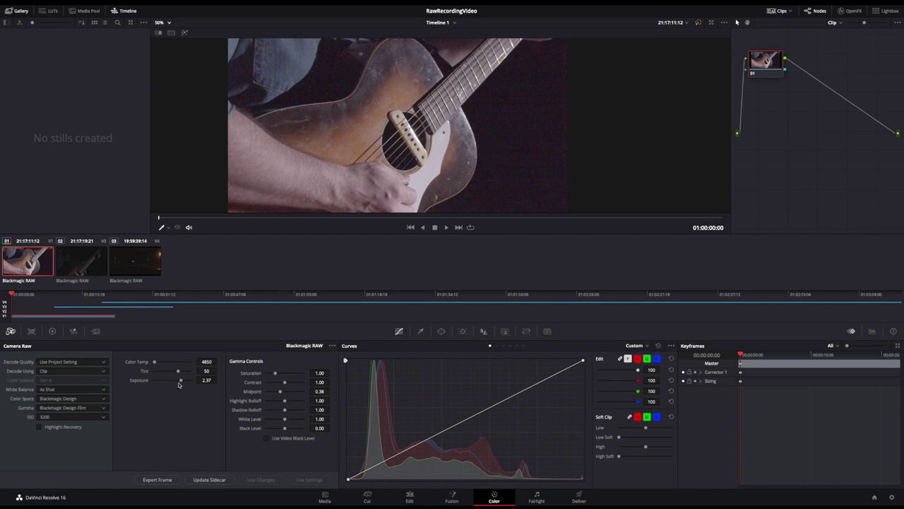
{"action": "left_click_drag", "start_coordinate": [182, 382], "coordinate": [174, 380]}
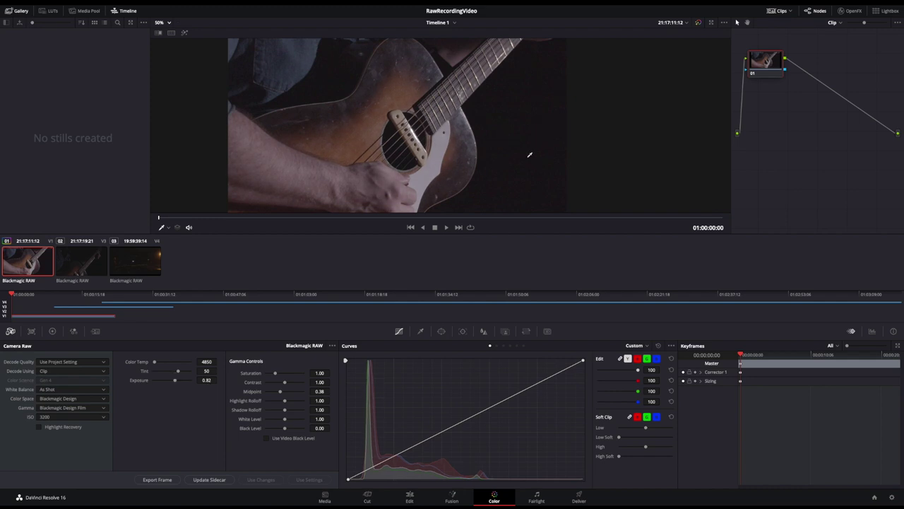
Set the first guitar clip's ISO to 1250 and raise its exposure to 2.00
{"action": "left_click", "coordinate": [104, 417]}
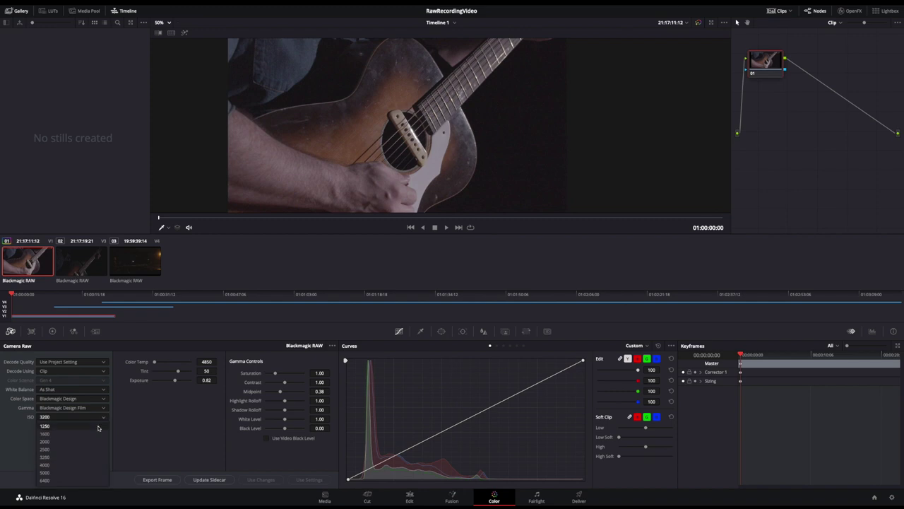
{"action": "left_click", "coordinate": [98, 427]}
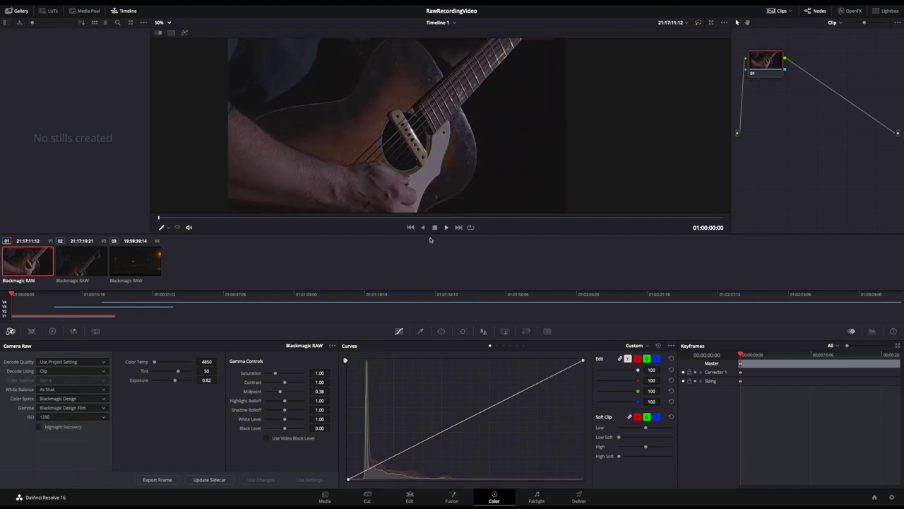
{"action": "left_click_drag", "start_coordinate": [175, 381], "coordinate": [180, 382]}
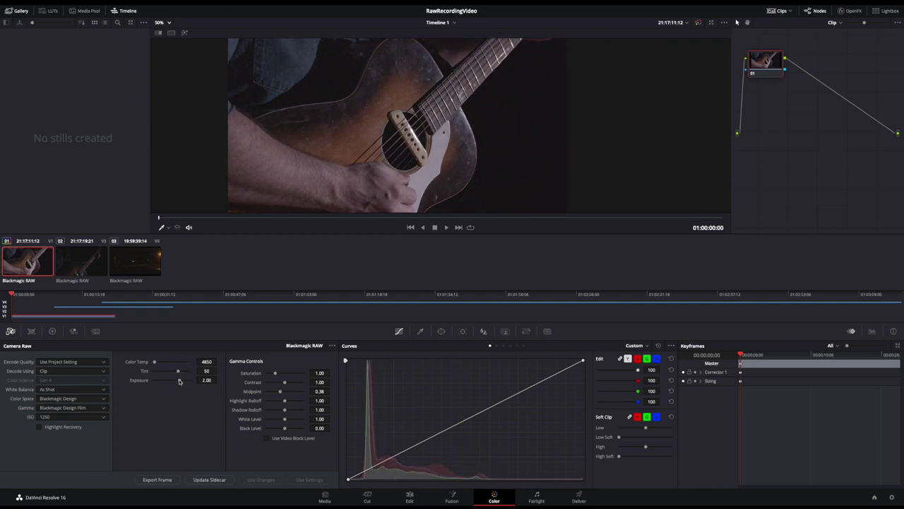
Try ISO 2000 and 1600 on the first guitar clip and return it to 1250
{"action": "left_click", "coordinate": [102, 418]}
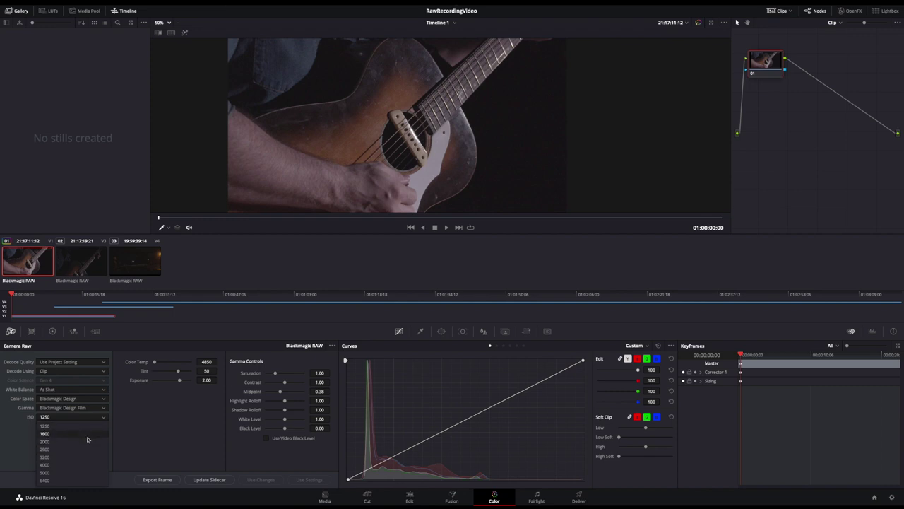
{"action": "left_click", "coordinate": [87, 442]}
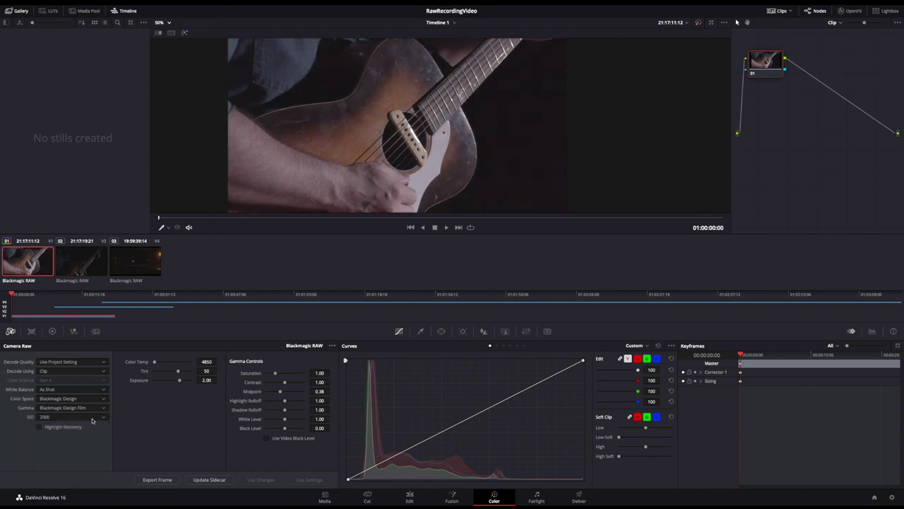
{"action": "left_click", "coordinate": [92, 418]}
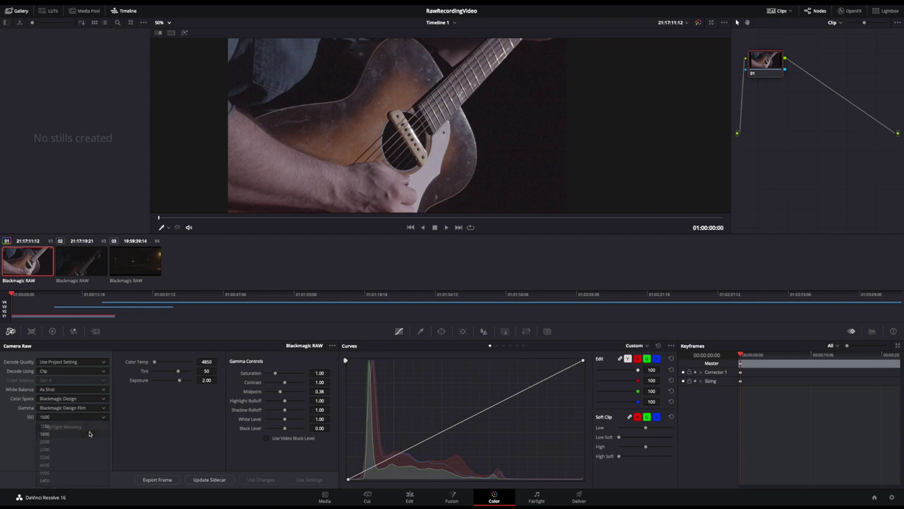
{"action": "left_click", "coordinate": [91, 425]}
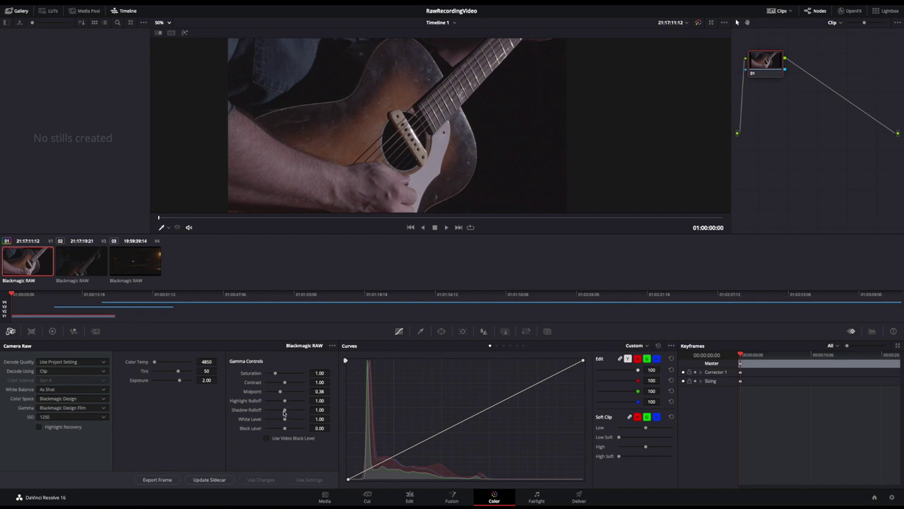
Adjust the first guitar clip's gamma controls to shadow rolloff 0.62, saturation 1.45 and contrast 1.14
{"action": "left_click_drag", "start_coordinate": [285, 412], "coordinate": [277, 412]}
{"action": "left_click_drag", "start_coordinate": [275, 373], "coordinate": [287, 382]}
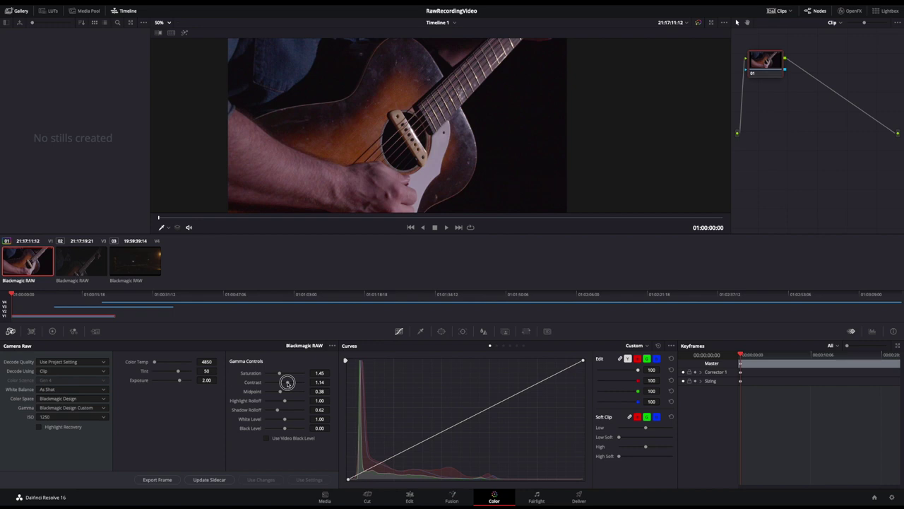
{"action": "left_click_drag", "start_coordinate": [287, 382], "coordinate": [287, 384]}
Play through the adjusted first guitar clip and compare its look with the ungraded second guitar clip
{"action": "left_click", "coordinate": [447, 227]}
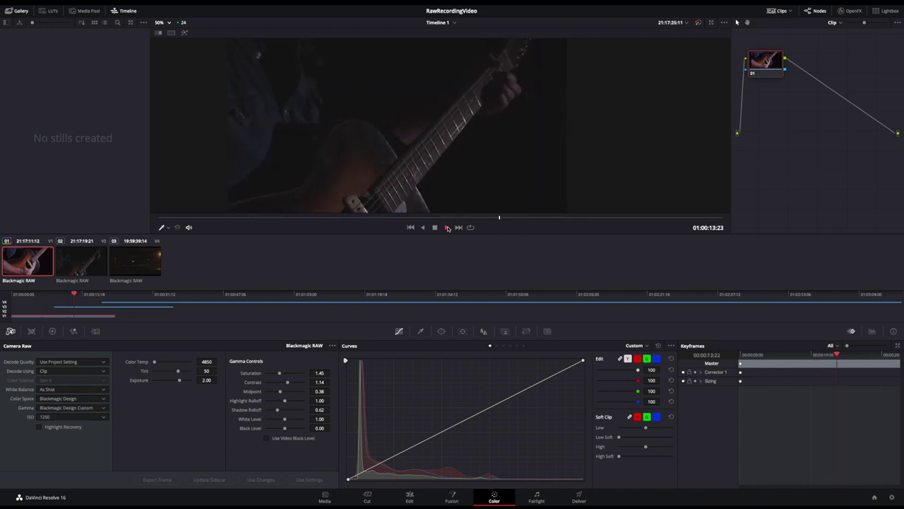
{"action": "left_click", "coordinate": [447, 228]}
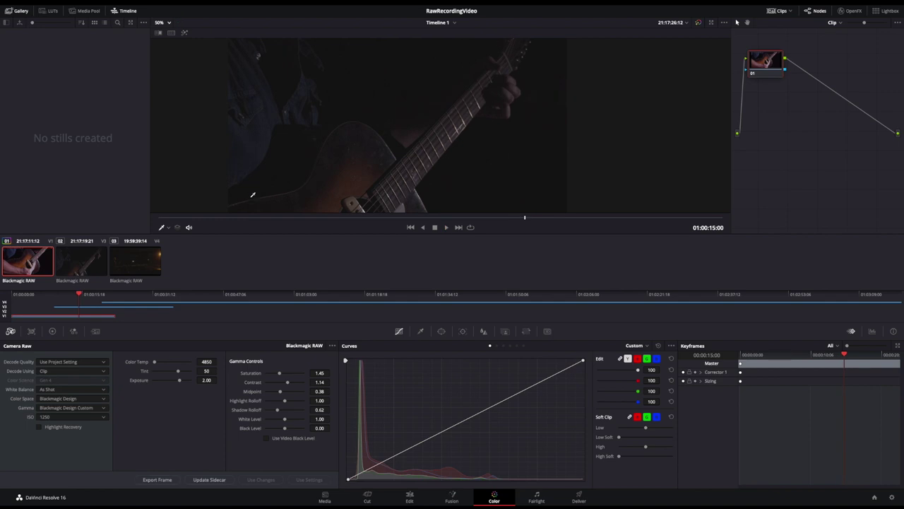
{"action": "left_click", "coordinate": [30, 262]}
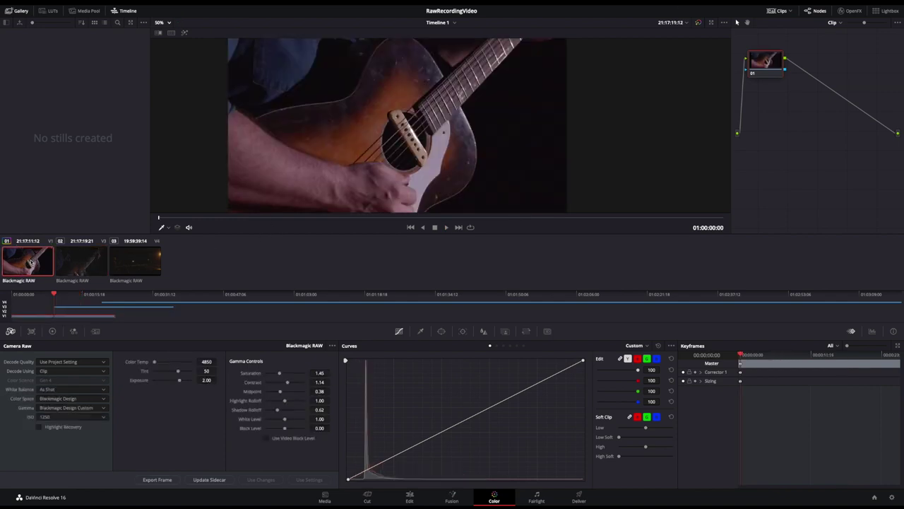
{"action": "left_click", "coordinate": [70, 264]}
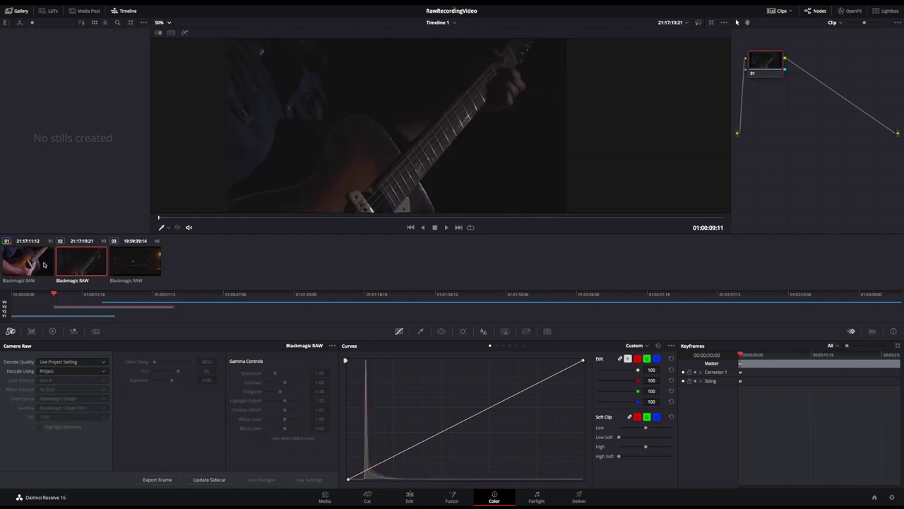
{"action": "left_click", "coordinate": [46, 264]}
{"action": "left_click", "coordinate": [75, 266]}
{"action": "left_click", "coordinate": [38, 264]}
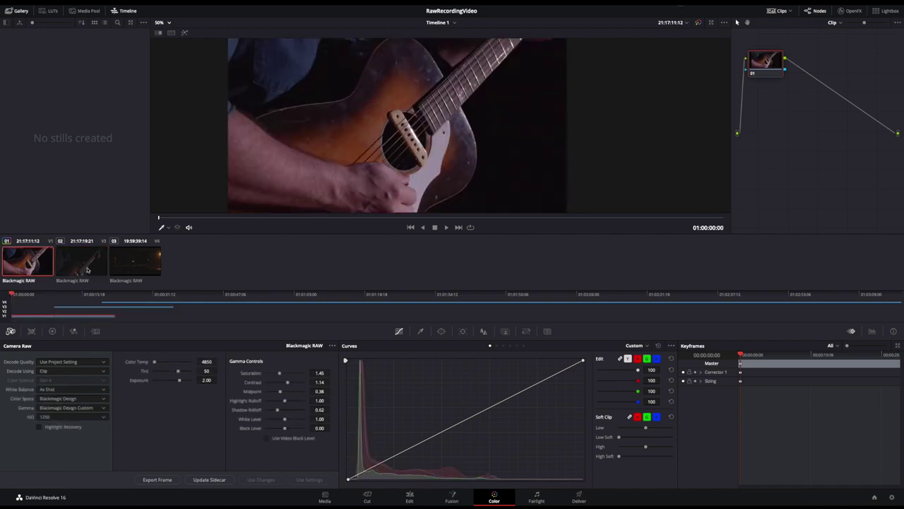
Set the second guitar clip's Camera Raw decoding to use Clip settings
{"action": "left_click", "coordinate": [87, 270]}
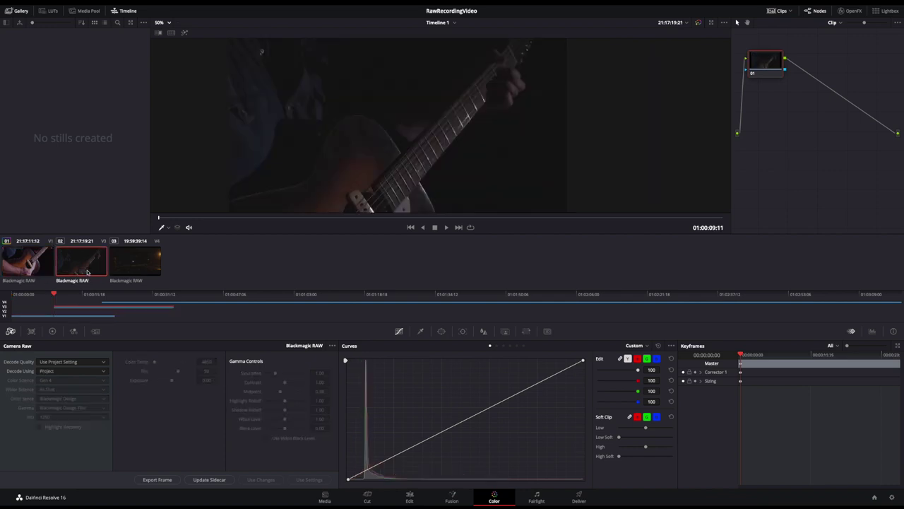
{"action": "left_click", "coordinate": [72, 373]}
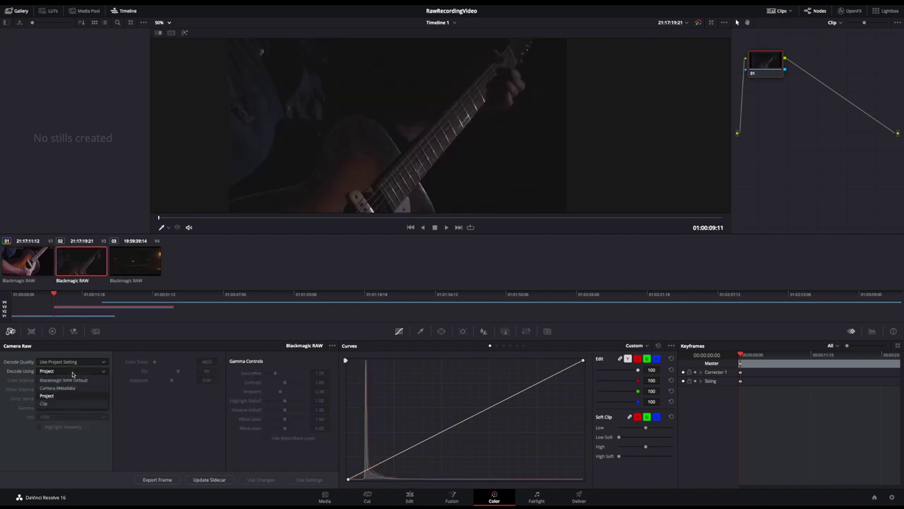
{"action": "left_click", "coordinate": [71, 400]}
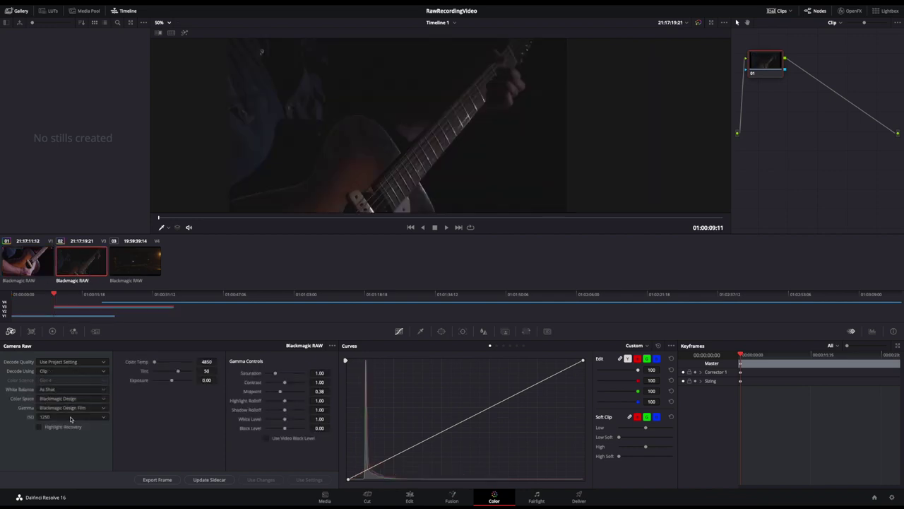
Set the second guitar clip's ISO to 3200 and raise its exposure to 1.37
{"action": "left_click", "coordinate": [71, 417]}
{"action": "left_click", "coordinate": [70, 458]}
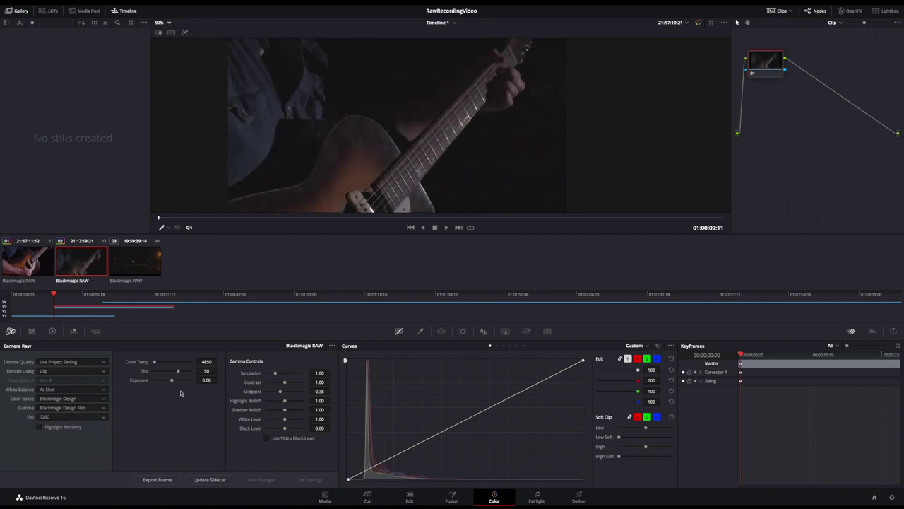
{"action": "left_click_drag", "start_coordinate": [172, 380], "coordinate": [177, 383]}
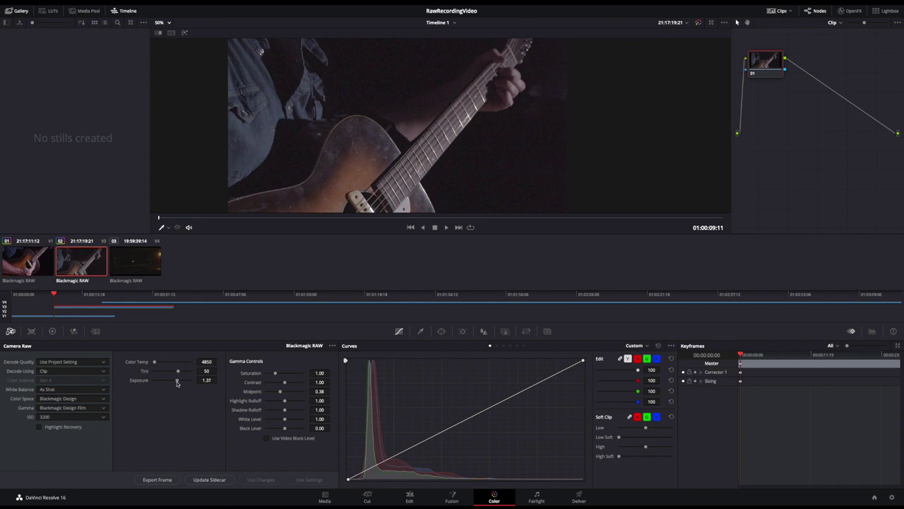
Set the second guitar clip's ISO to 1250 and its exposure to 1.82
{"action": "left_click", "coordinate": [78, 420]}
{"action": "left_click", "coordinate": [79, 425]}
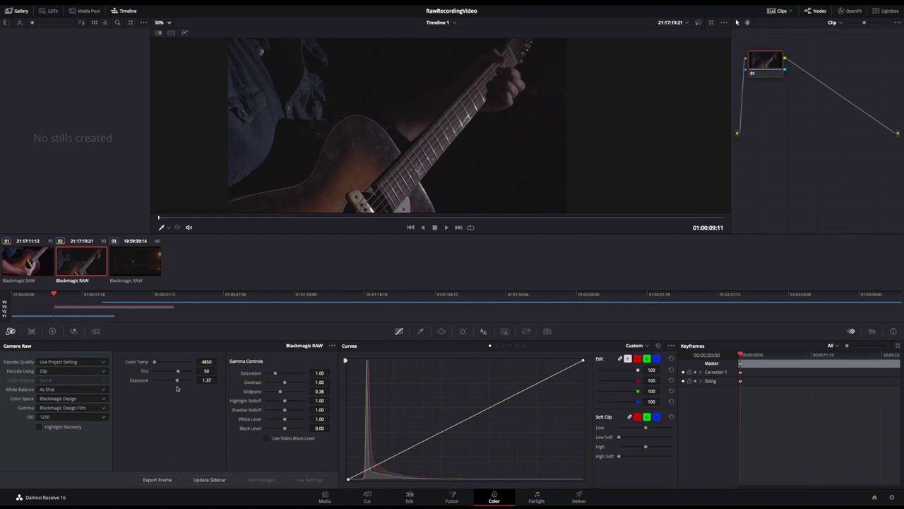
{"action": "left_click_drag", "start_coordinate": [178, 384], "coordinate": [180, 382]}
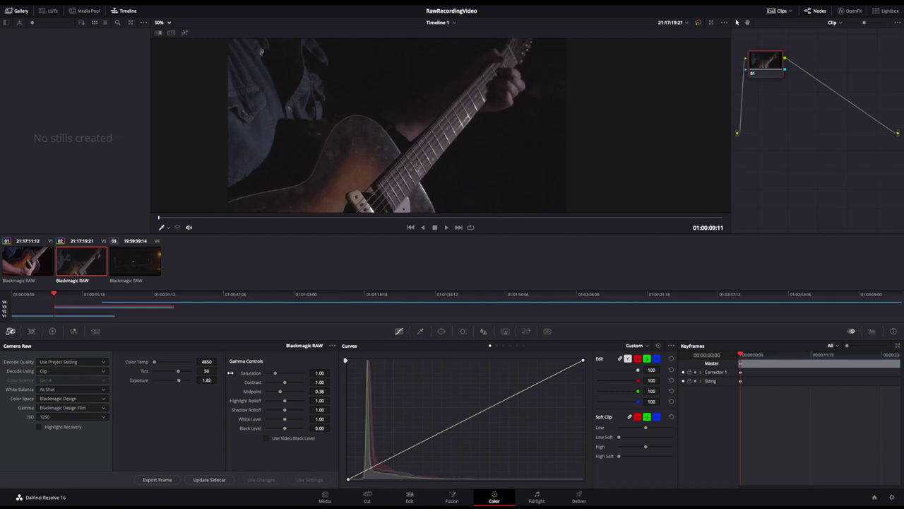
Adjust the second guitar clip's gamma controls to saturation 1.56, contrast 1.13 and midpoint 0.45
{"action": "left_click_drag", "start_coordinate": [275, 372], "coordinate": [283, 392]}
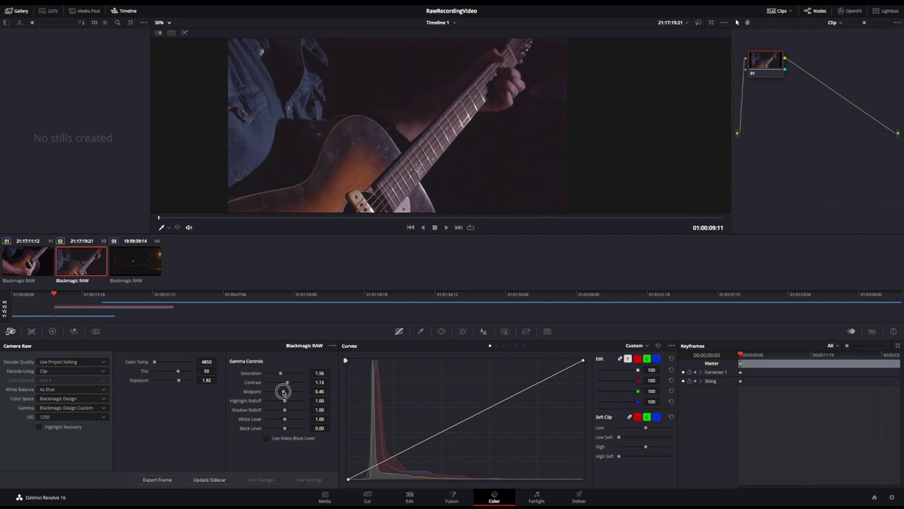
{"action": "left_click_drag", "start_coordinate": [283, 392], "coordinate": [282, 393]}
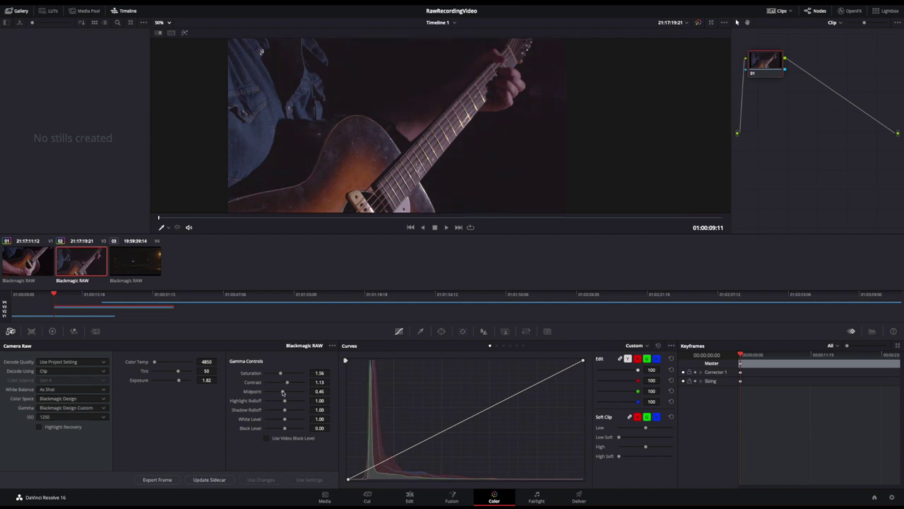
Set the night driving clip's Camera Raw decoding to use Clip settings and its ISO to 3200
{"action": "left_click", "coordinate": [137, 265]}
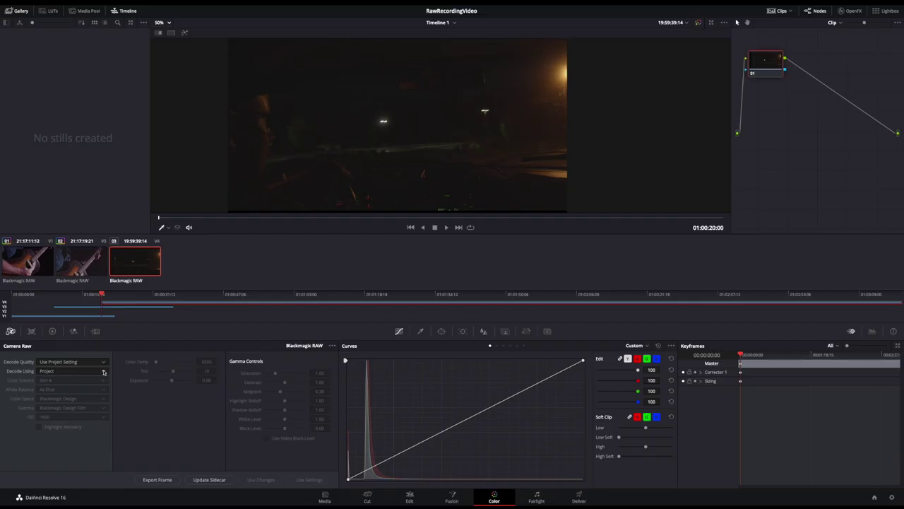
{"action": "left_click", "coordinate": [104, 372]}
{"action": "left_click", "coordinate": [98, 404]}
{"action": "left_click", "coordinate": [92, 416]}
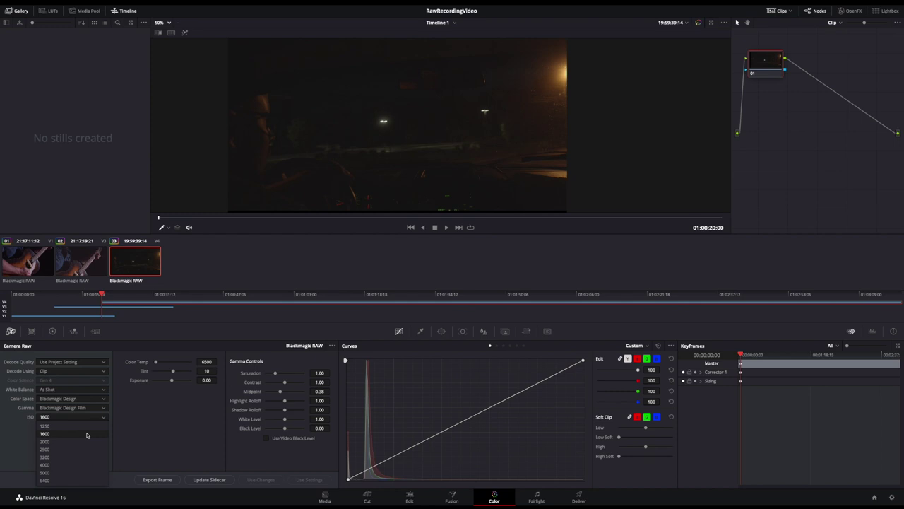
{"action": "left_click", "coordinate": [83, 456]}
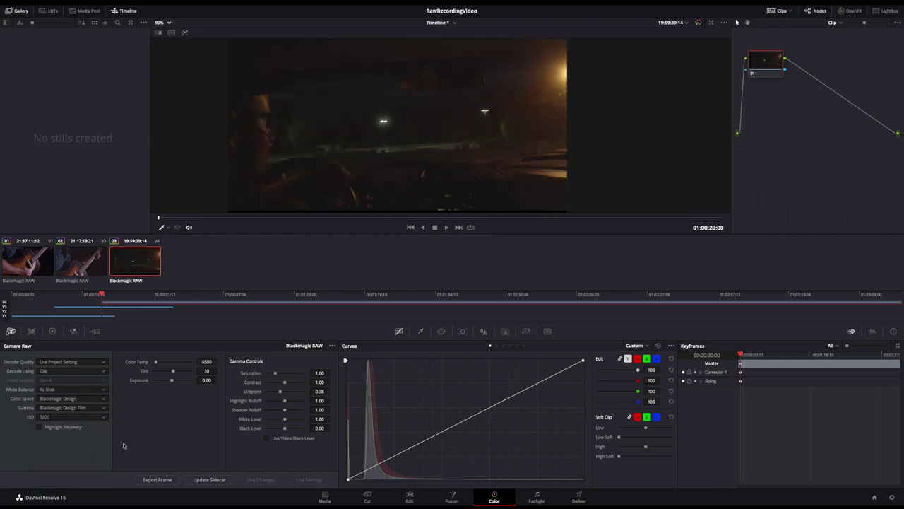
Raise the night driving clip's exposure to 0.63 and its gamma controls to saturation 1.35 and contrast 1.11
{"action": "left_click_drag", "start_coordinate": [172, 382], "coordinate": [175, 379]}
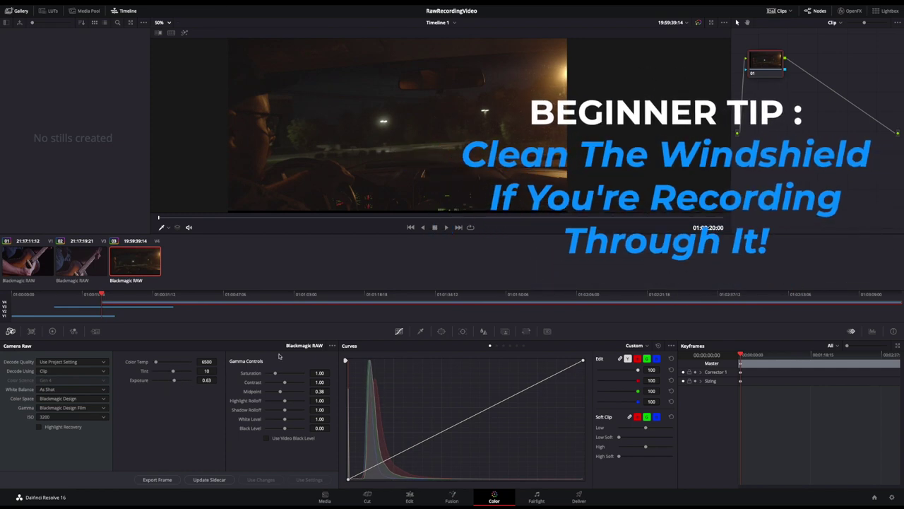
{"action": "left_click_drag", "start_coordinate": [276, 373], "coordinate": [286, 383]}
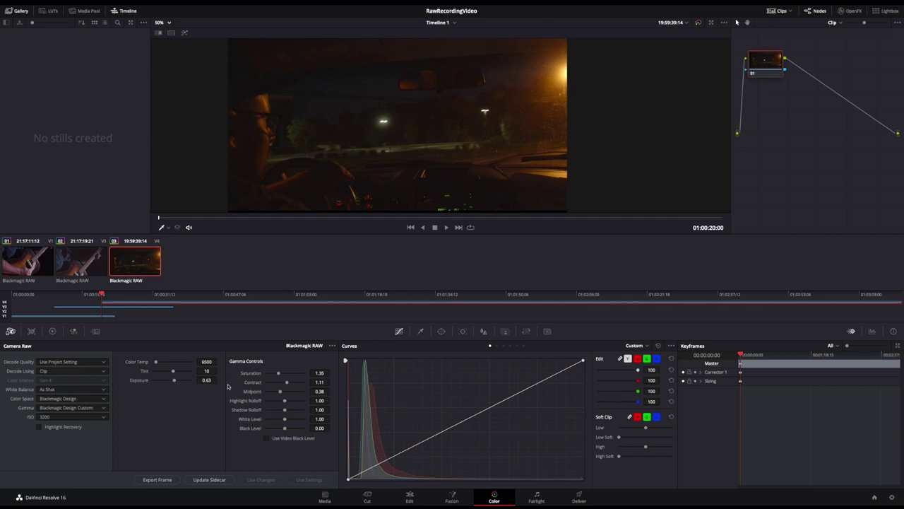
Play back the start of the night driving clip and scrub forward to 01:02:43:12 to review the adjusted image
{"action": "left_click", "coordinate": [445, 228]}
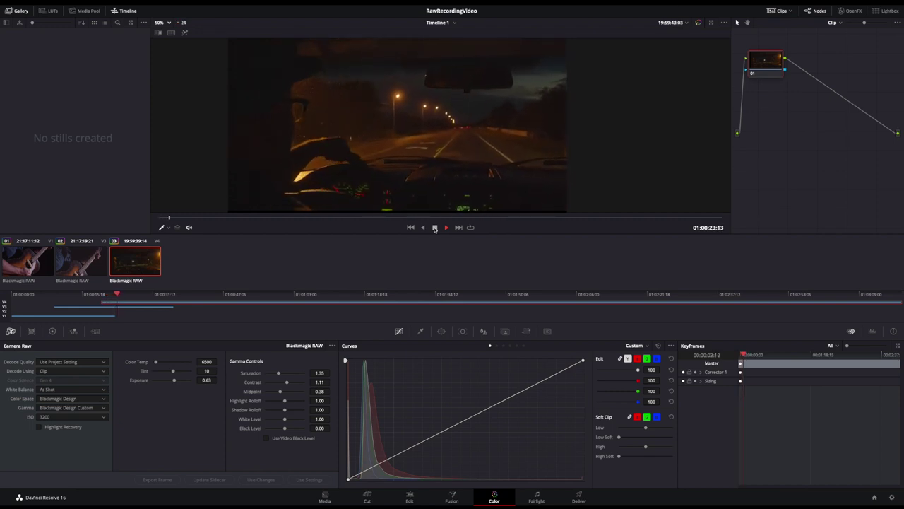
{"action": "left_click", "coordinate": [434, 228]}
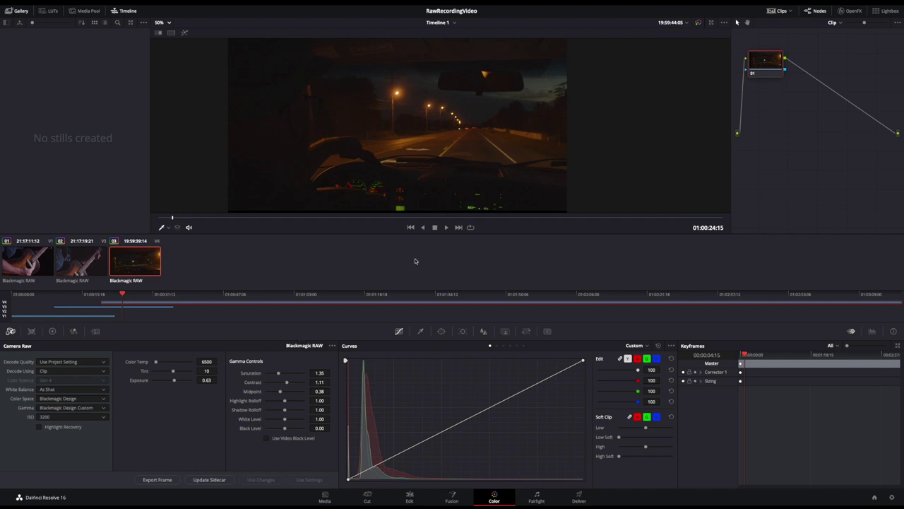
{"action": "left_click", "coordinate": [437, 218]}
{"action": "left_click_drag", "start_coordinate": [437, 220], "coordinate": [613, 220]}
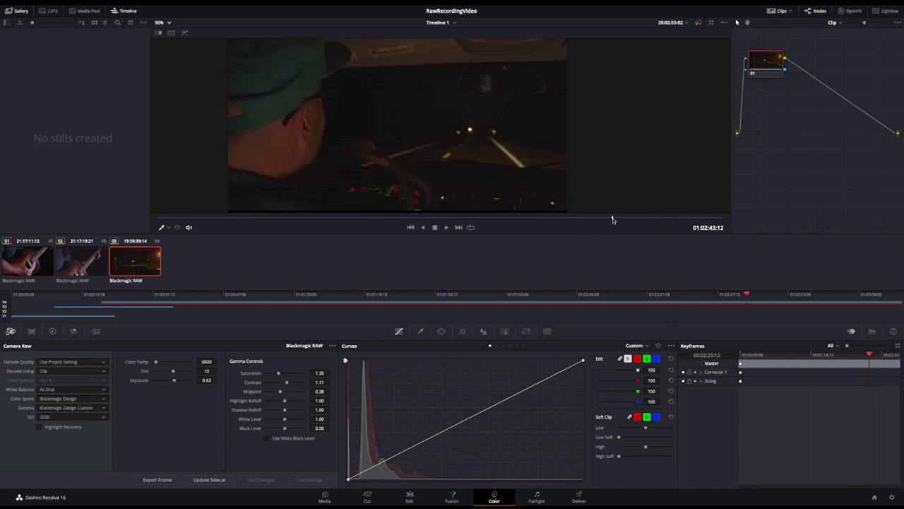